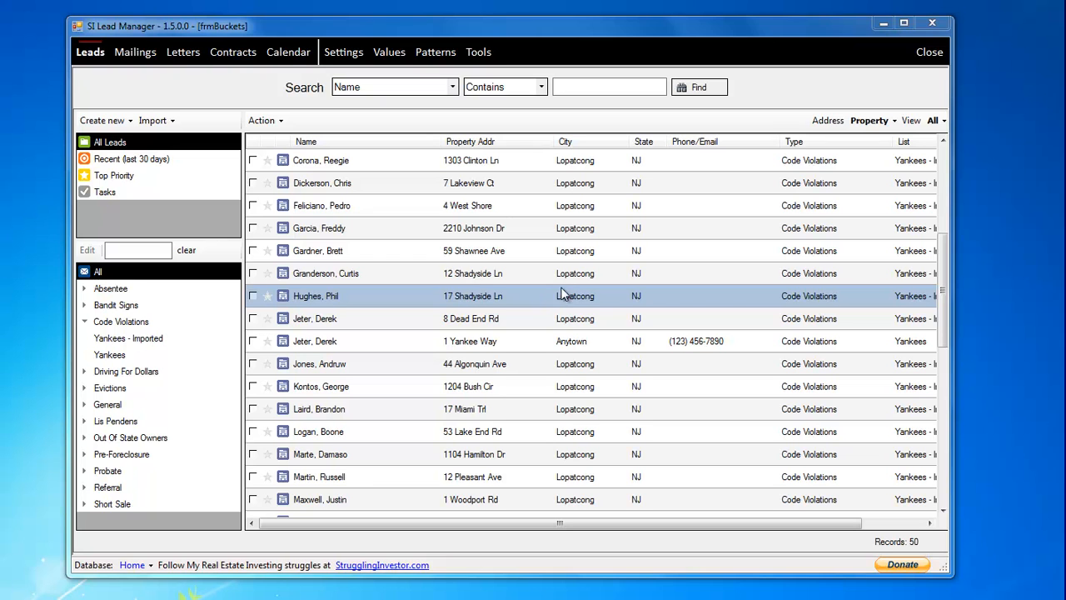
Search the leads for names containing the start of the owner's last name, and open the matching lead's record.
left_click(589, 88)
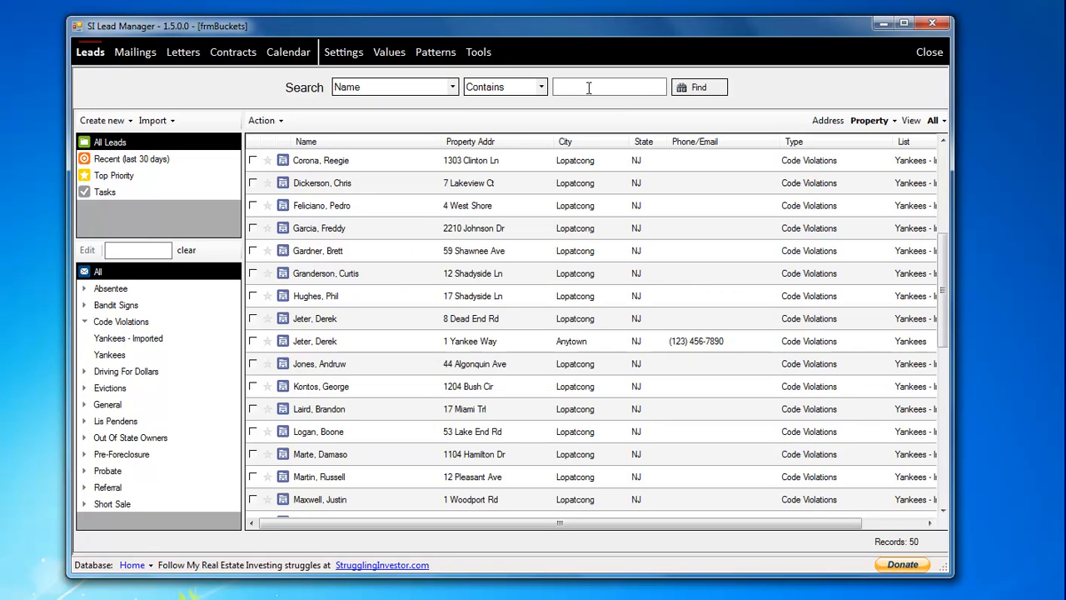
type("Grander")
key("Return")
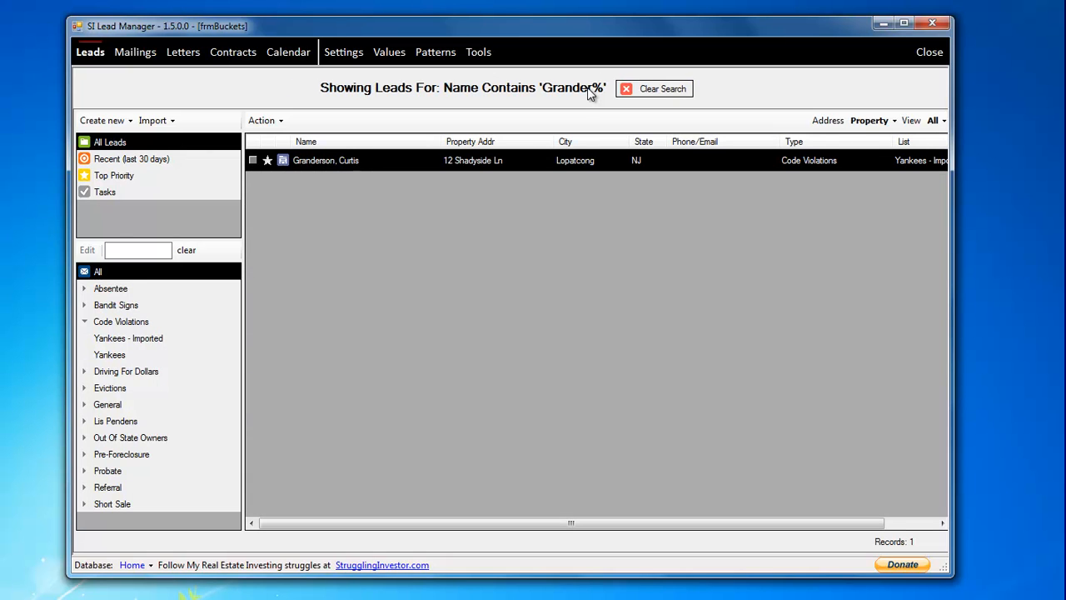
left_click(324, 165)
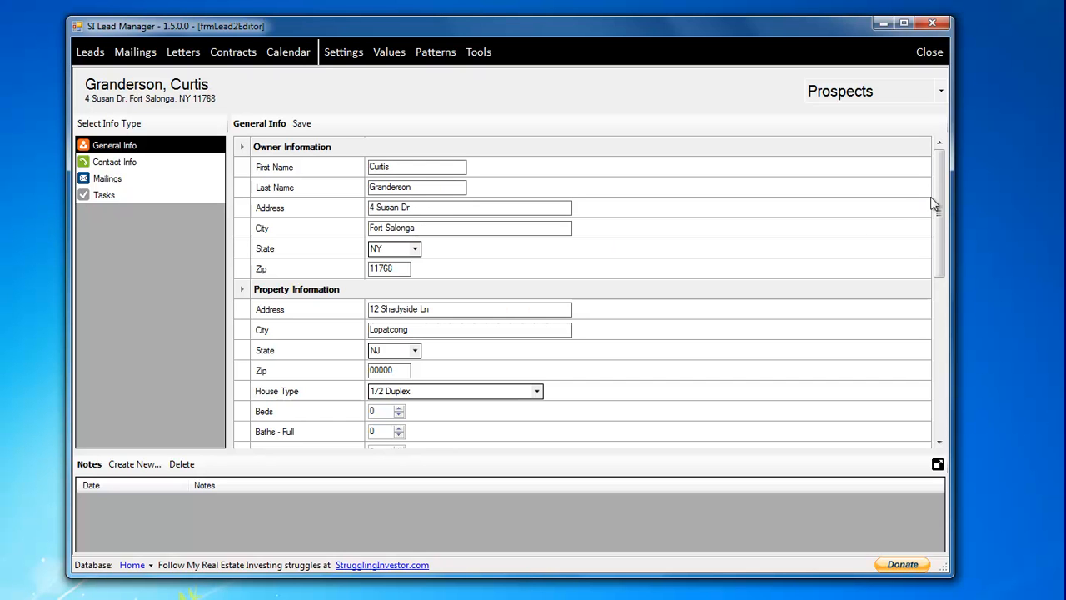
Set the property's house type to Colonial.
left_click_drag(942, 195, 940, 235)
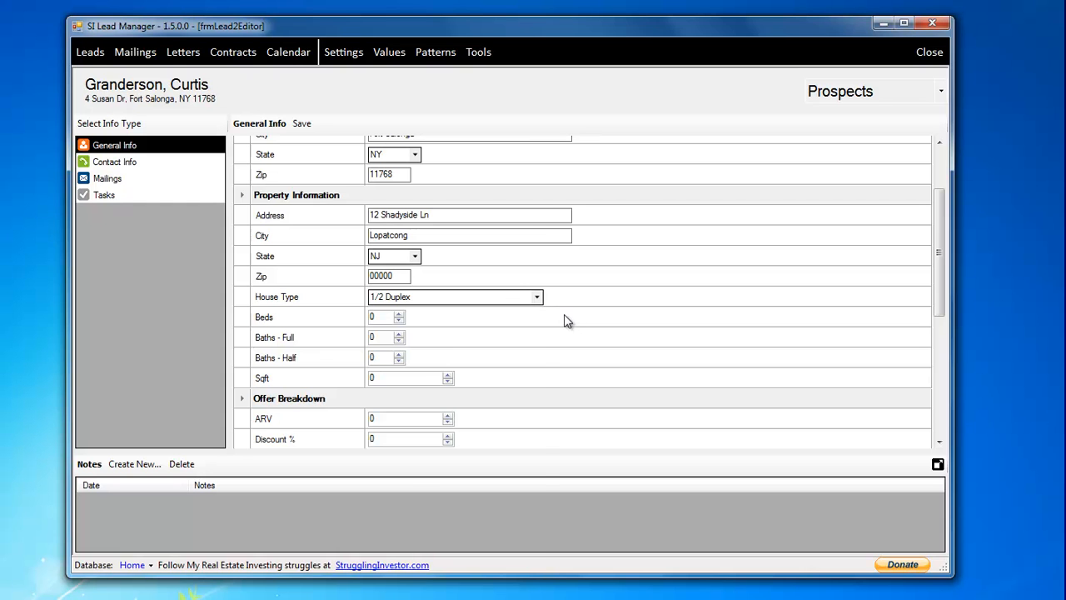
left_click(539, 298)
left_click_drag(533, 337, 533, 351)
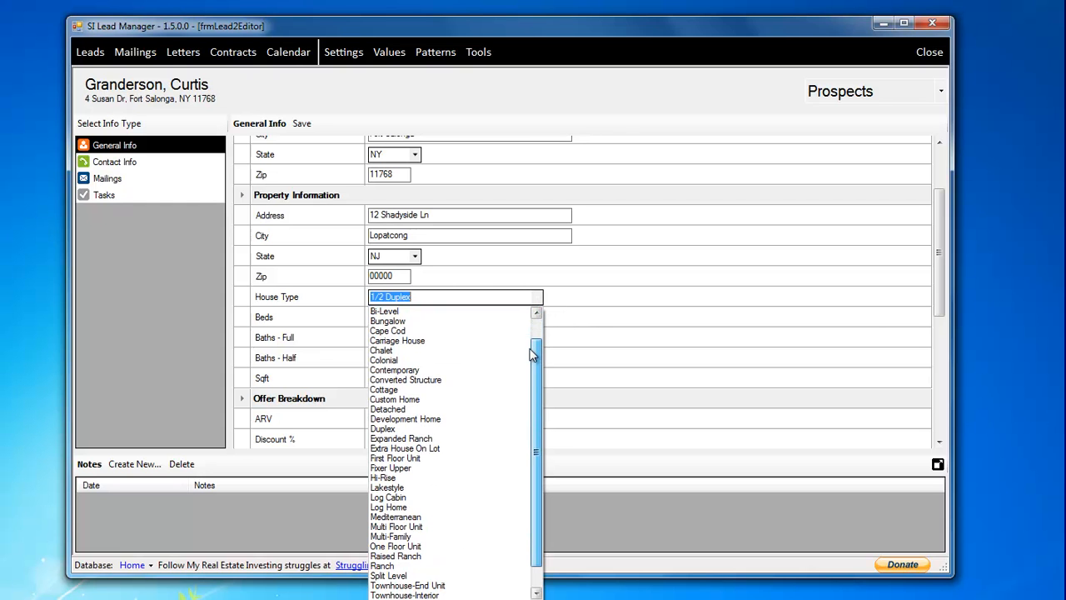
left_click(516, 362)
Set the property to 4 beds, 2 full baths, 1 half bath and 2,500 sqft.
left_click(401, 317)
key("BackSpace")
type("3")
left_click(399, 315)
left_click(399, 334)
left_click(399, 354)
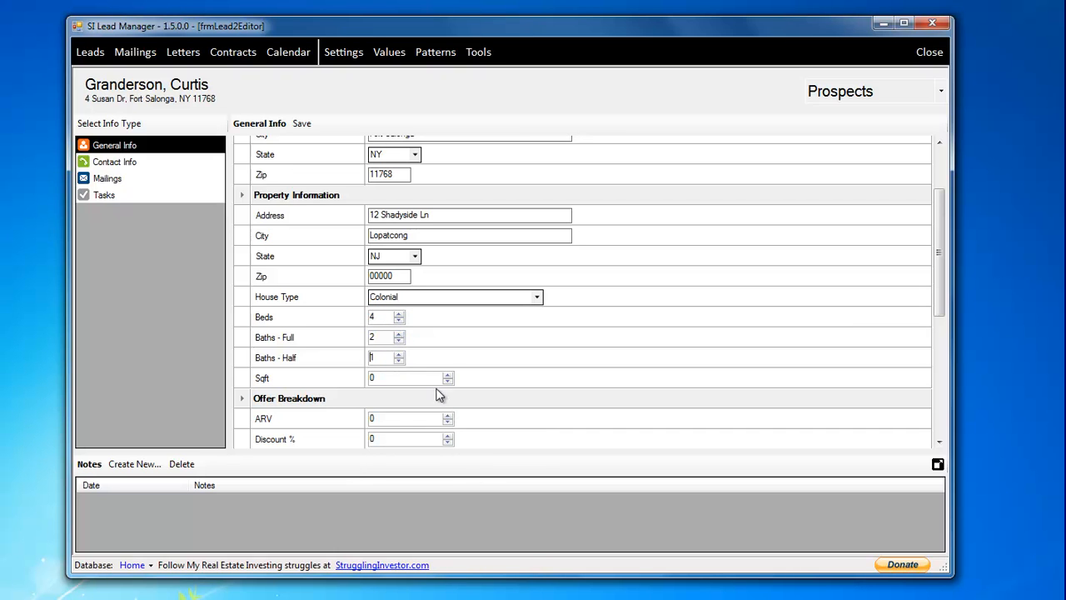
left_click(427, 377)
type("2500")
key("Return")
In the offer breakdown, set the ARV to 250,000 and the discount to 65 percent.
left_click(938, 441)
left_click(940, 445)
left_click_drag(942, 326, 942, 394)
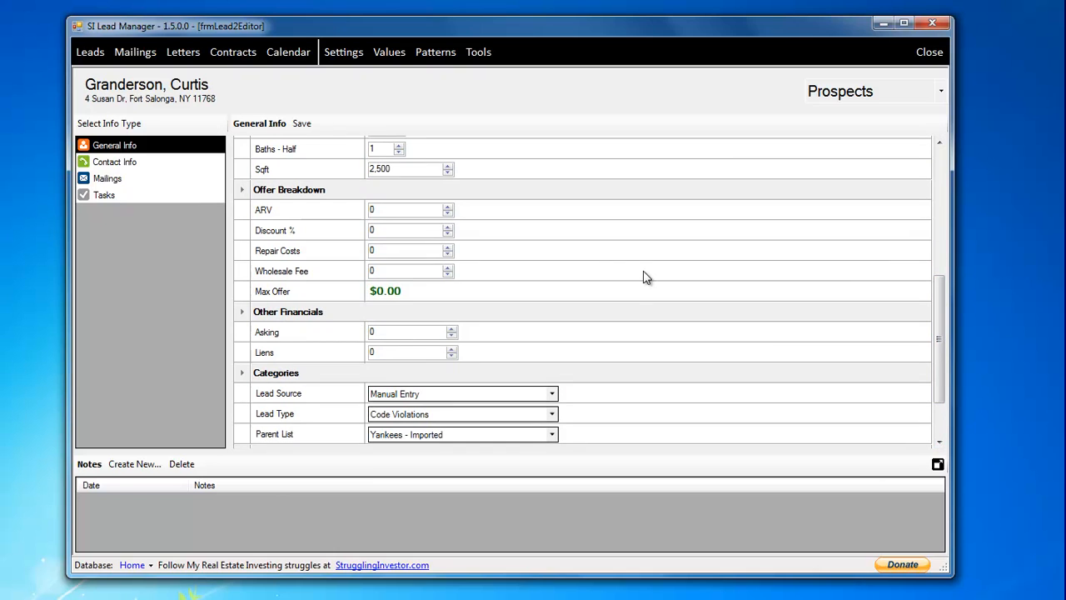
double_click(430, 212)
type("250000")
left_click(380, 229)
double_click(407, 232)
type("65")
Set the offer's repair costs to 25,000 and its wholesale fee to 10,000.
left_click(428, 250)
double_click(427, 250)
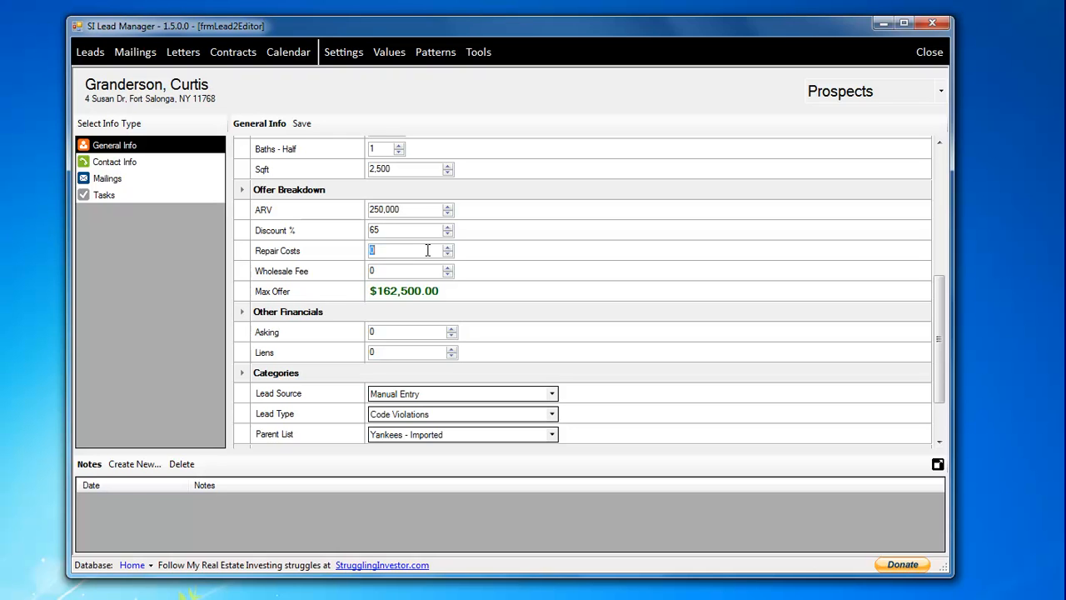
type("25000")
left_click(422, 271)
type("10000")
left_click(419, 250)
Set the asking price to 150,000 in the lead's other financials.
left_click_drag(935, 330, 935, 339)
left_click(406, 310)
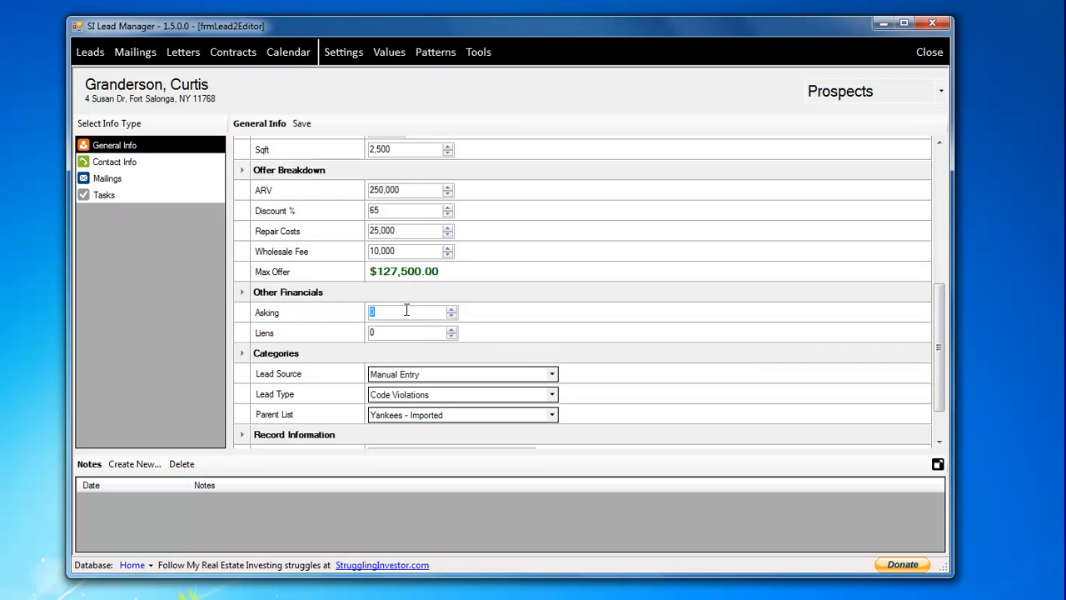
type("150000")
left_click(414, 334)
double_click(411, 331)
scroll(940, 337, "down", 2)
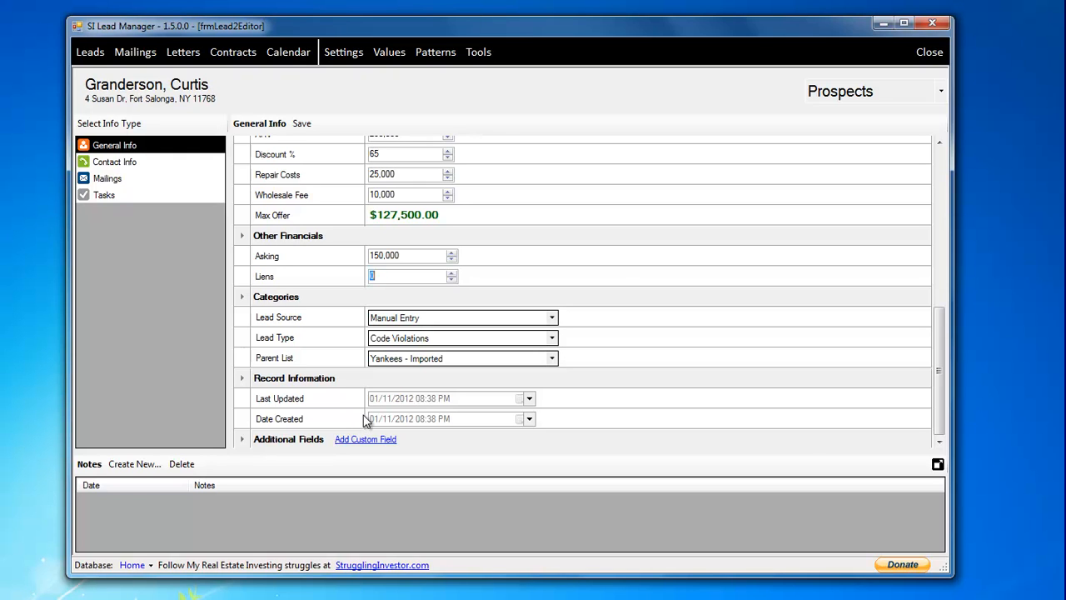
left_click(935, 444)
left_click(942, 163)
left_click(942, 166)
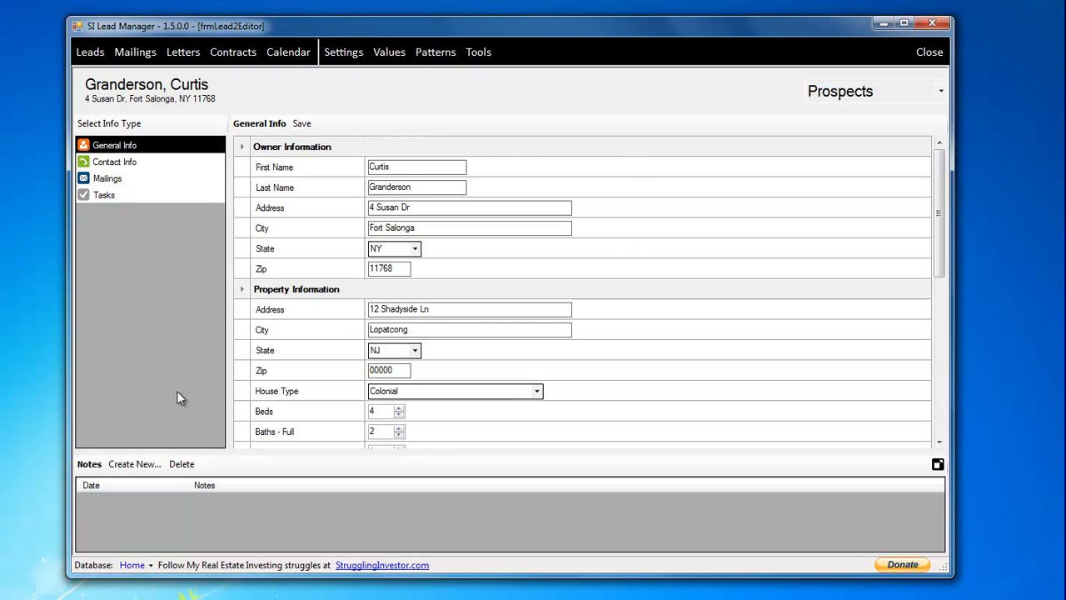
Create a new note for the lead with the opening line "Called on 1/11/2012".
left_click(136, 466)
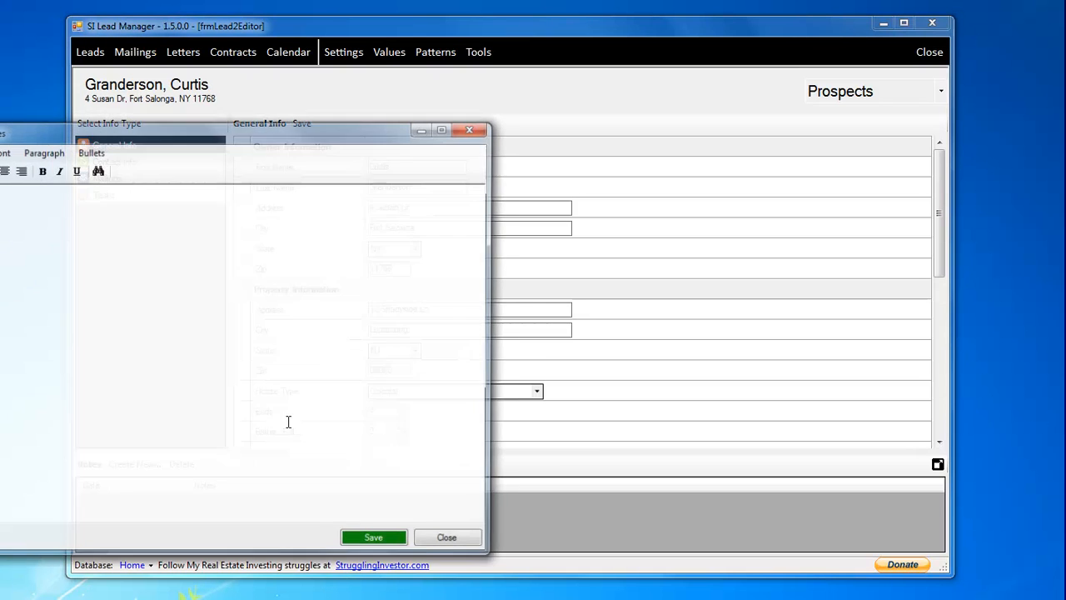
left_click_drag(361, 143, 778, 150)
type("C")
key("BackSpace")
type("Called on ")
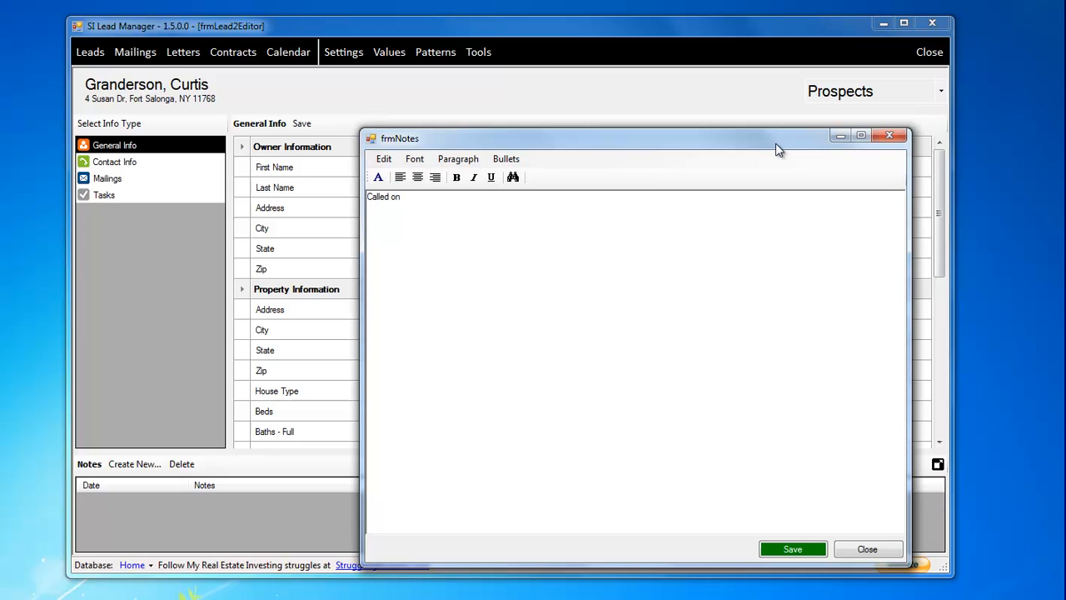
type("1/11/2012")
Add the line "Is slightly motivated but needs some time to think" to the note.
key("Return")
type("Is slightly motivated but")
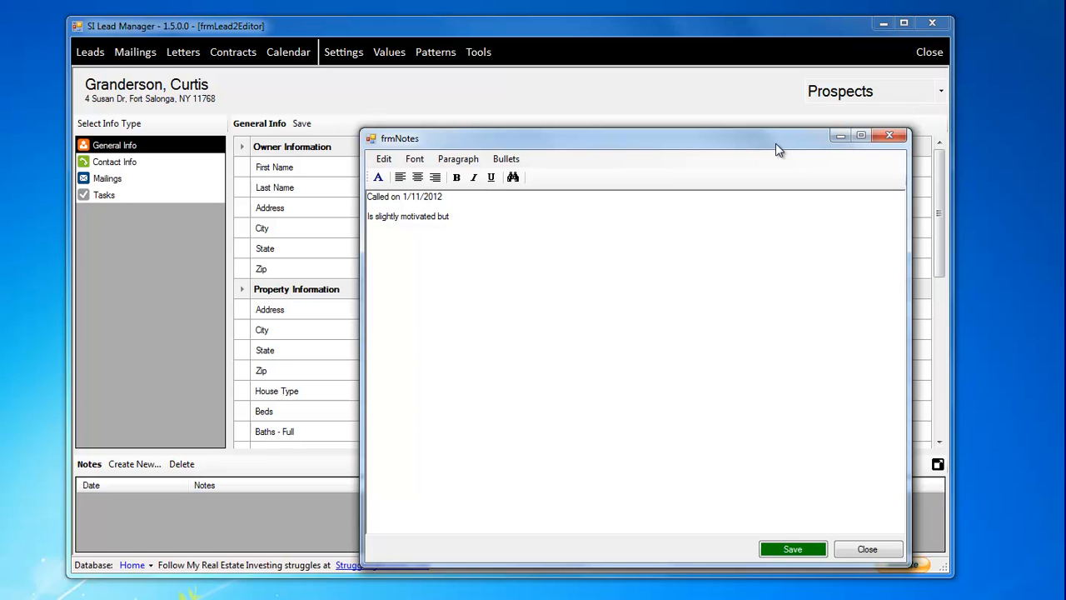
type(" needs some ti")
type("me to think")
Add the line "Has a dog named spot (ask about dog next time you call)" and save the note.
type("Has a dog name")
type("d spot")
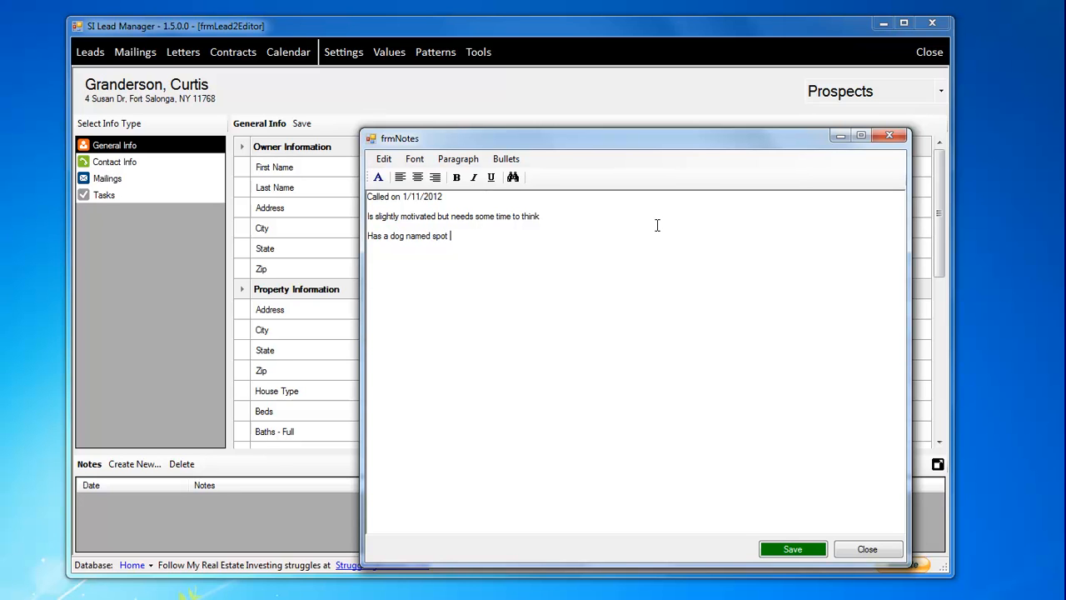
type(" ( see")
key("BackSpace")
key("BackSpace")
key("BackSpace")
key("BackSpace")
type("ask about dog next time you call)")
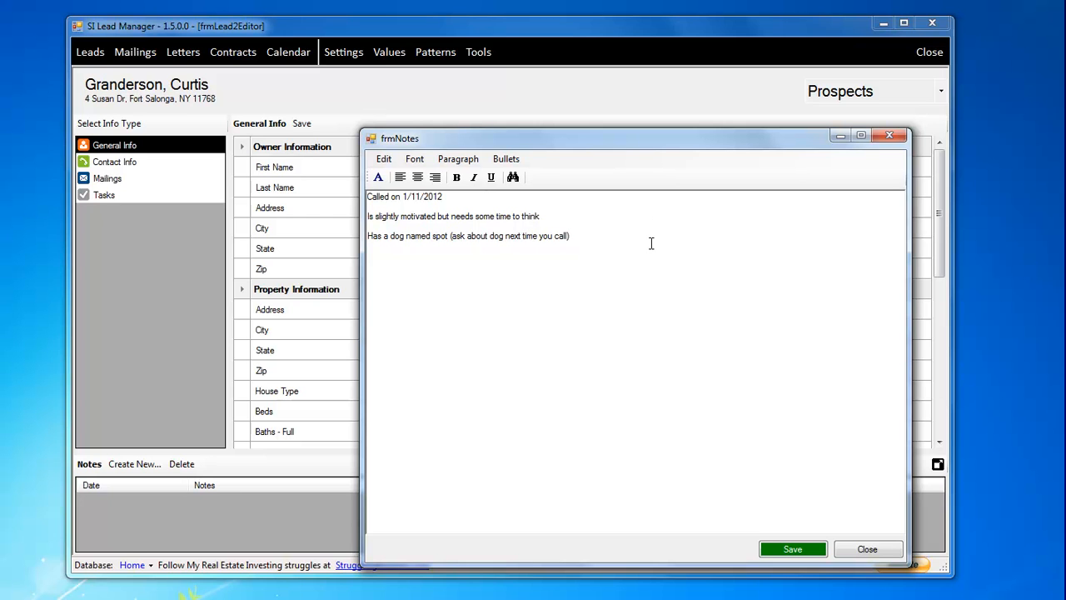
left_click(798, 545)
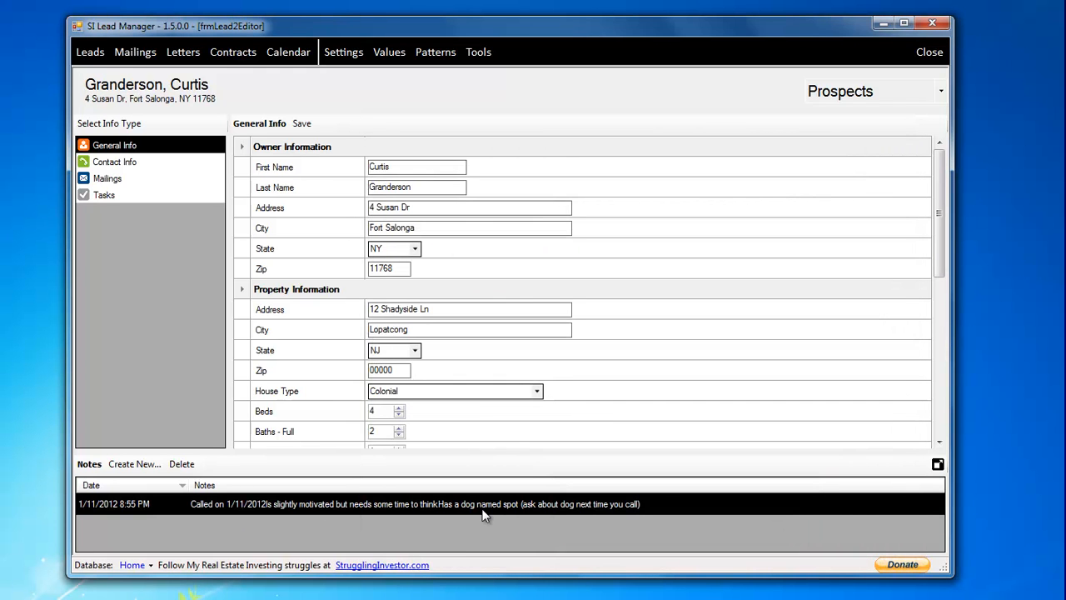
Reopen the saved call note to read its full text, and close it without changes.
double_click(244, 501)
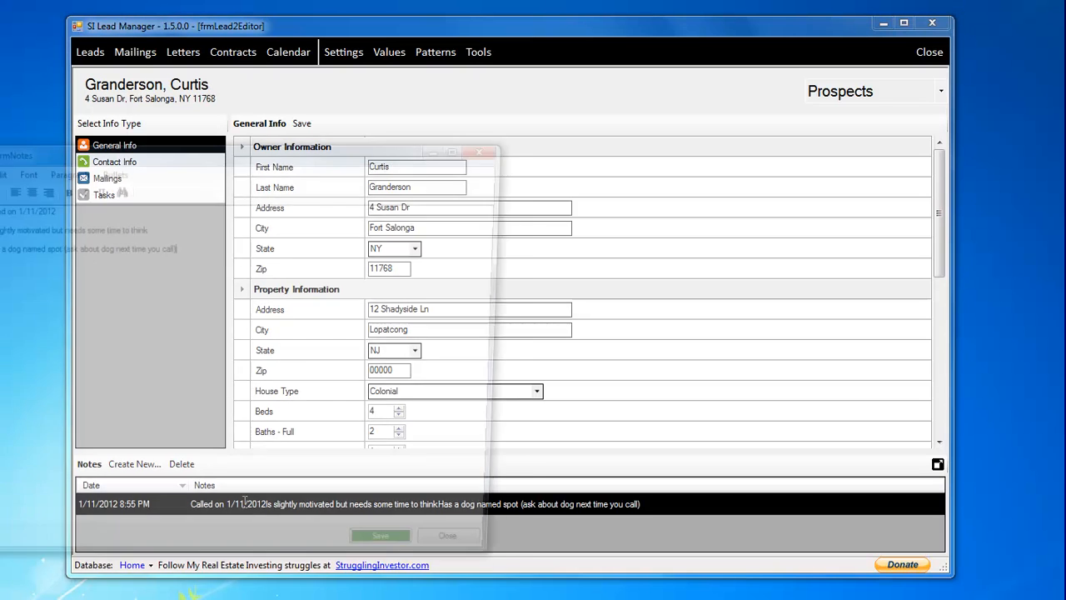
left_click(443, 560)
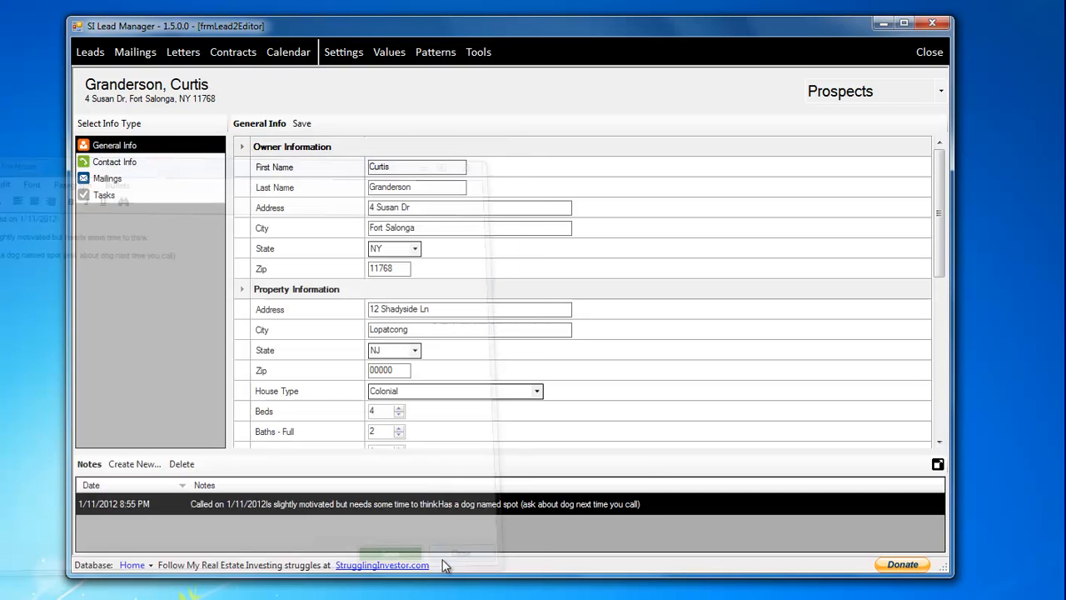
Create and save a second note reading "called again, but left message".
left_click(150, 465)
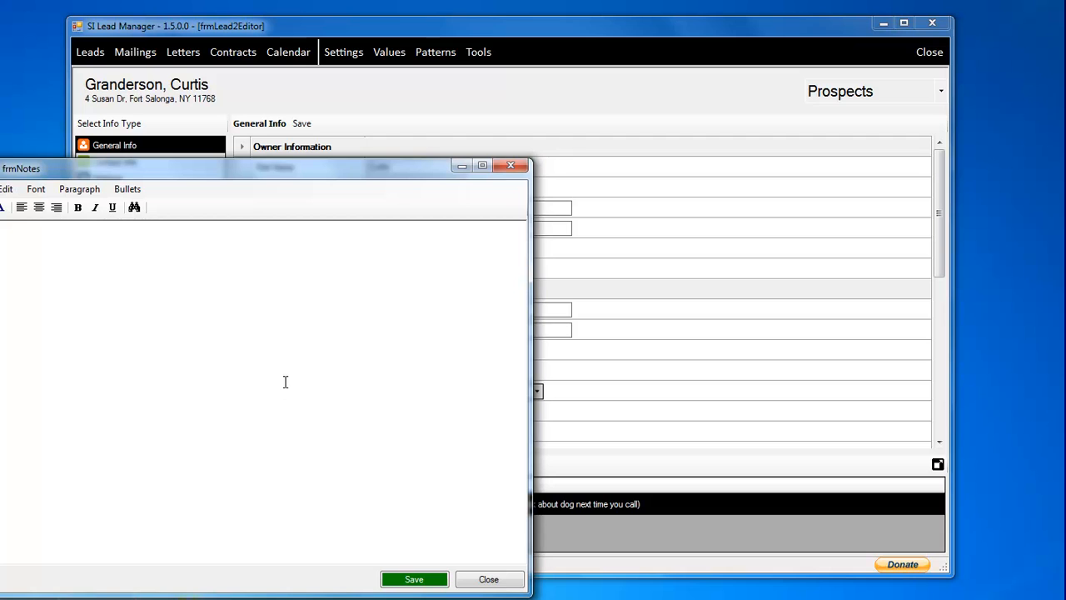
type("Called again, b")
type("ut left message")
left_click(414, 579)
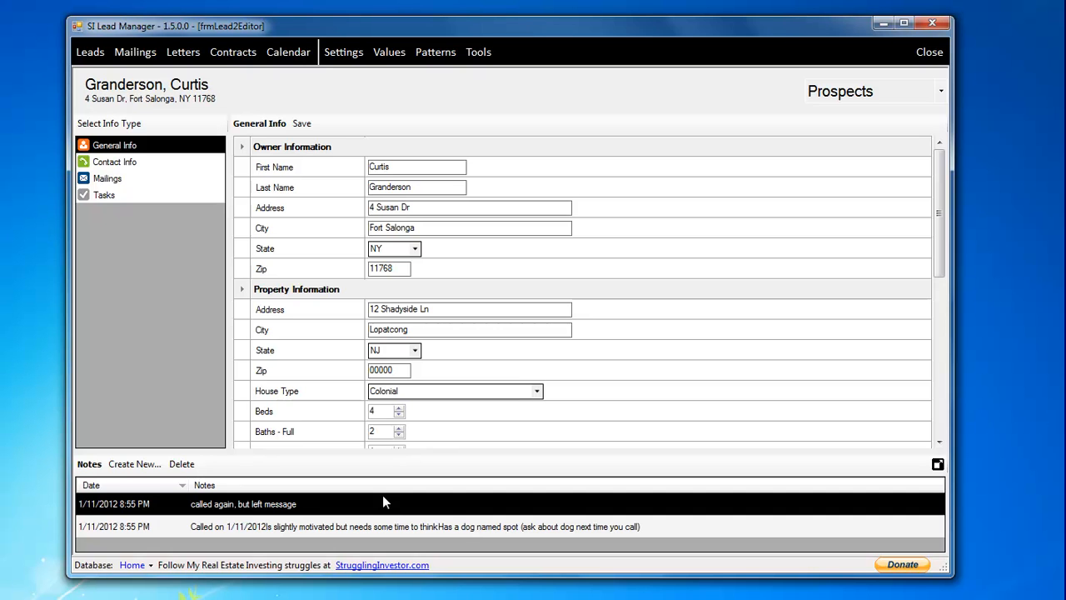
Open the older call note to read it, and view the notes list enlarged before restoring its size.
left_click(339, 526)
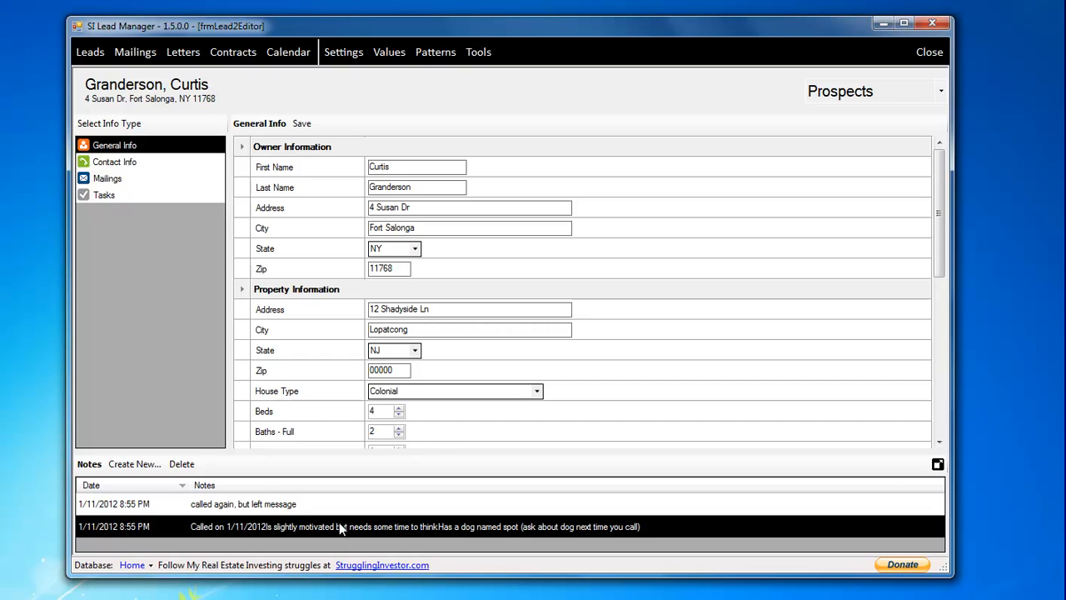
double_click(339, 522)
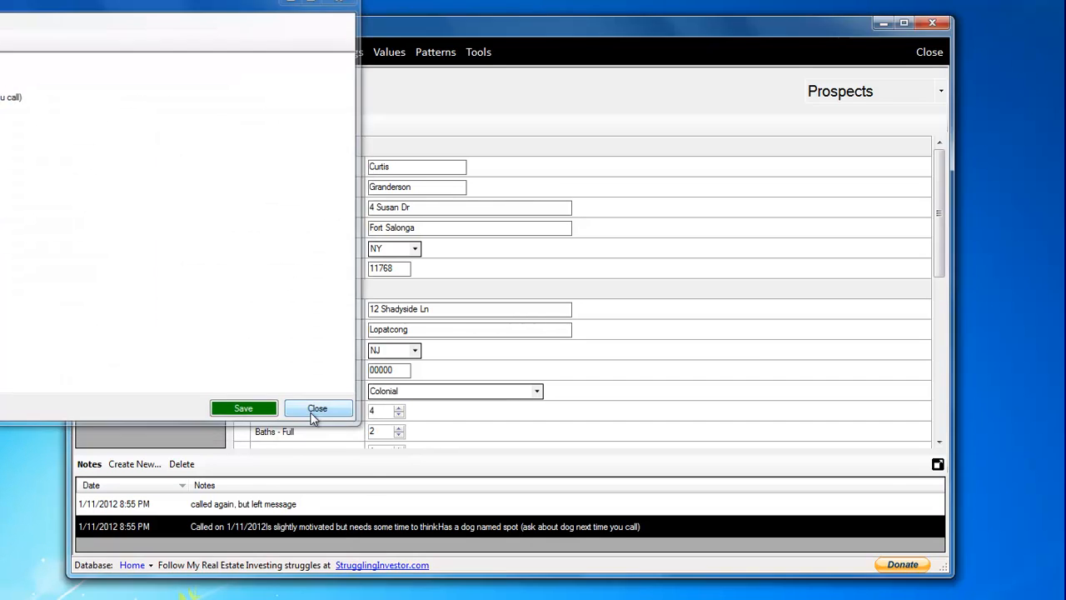
left_click(309, 410)
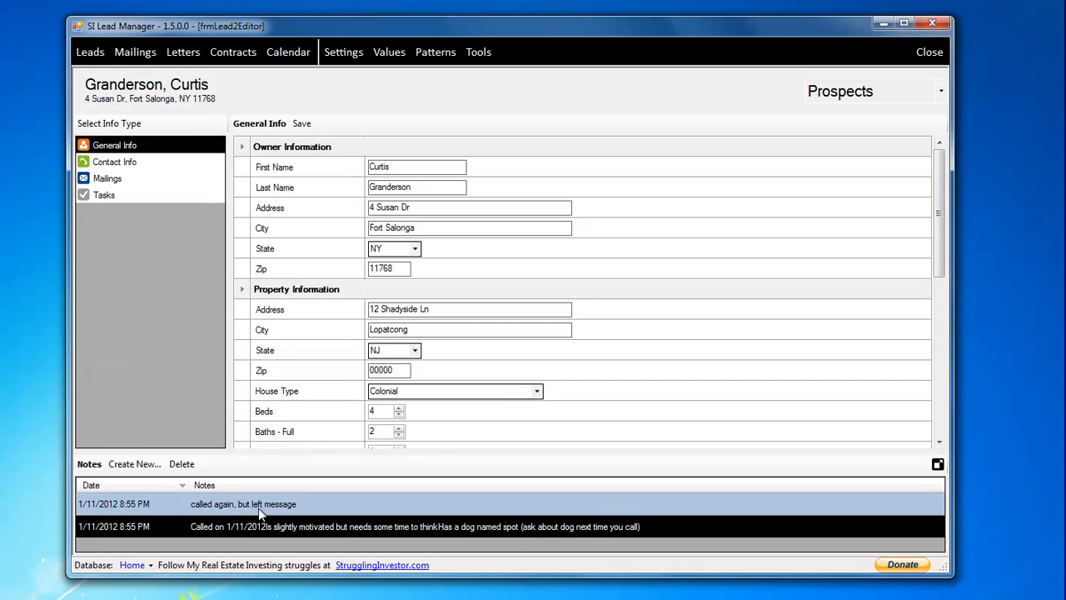
left_click(259, 506)
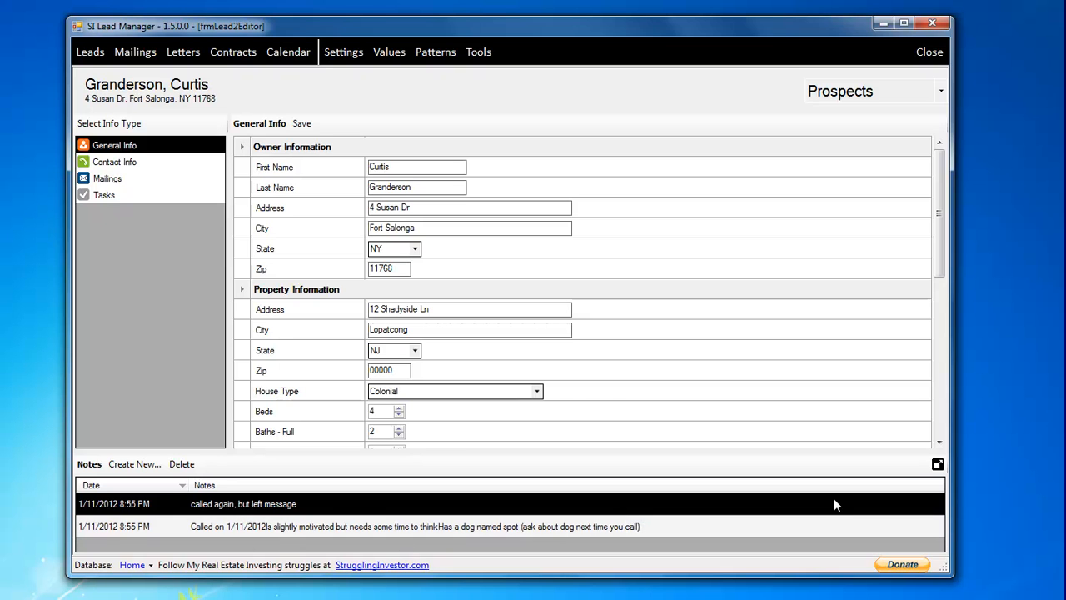
left_click(937, 467)
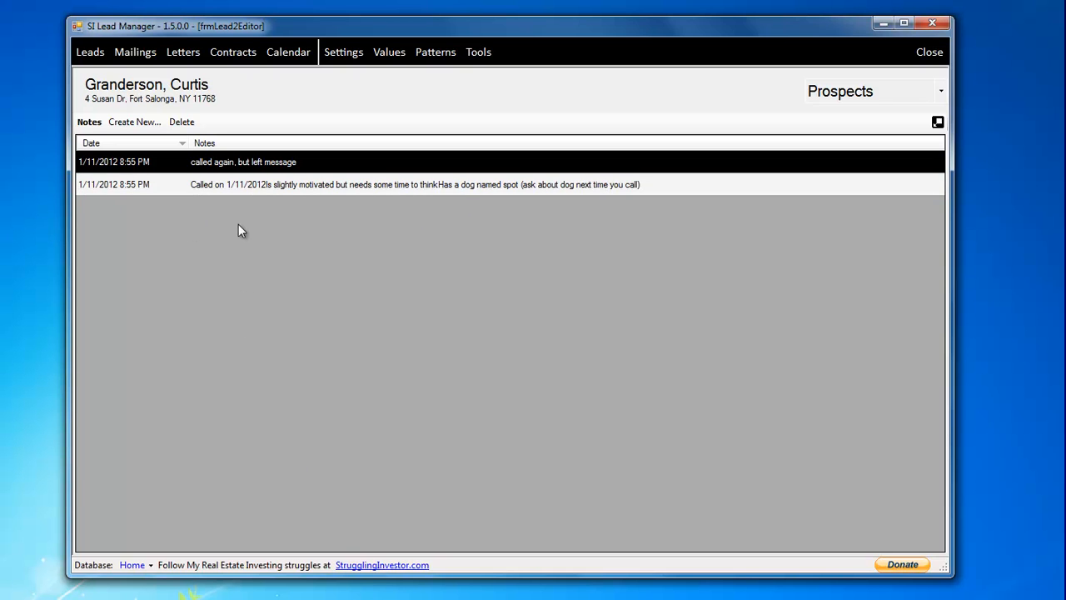
left_click(938, 121)
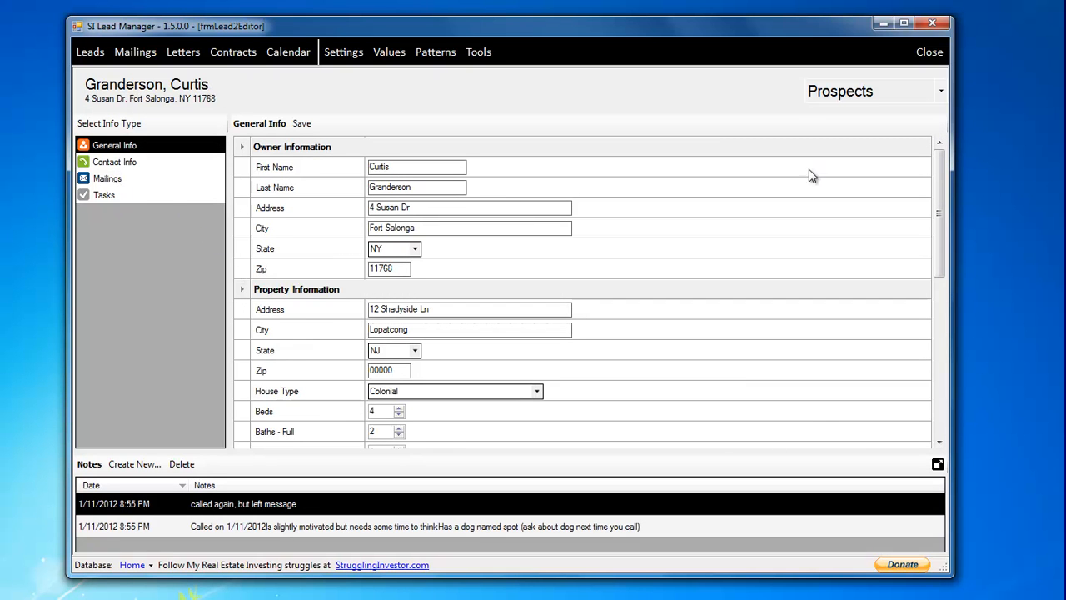
Add a preferred contact entry of type Cell with the lead's phone number and the note "Main - Call first", and save it.
left_click(133, 161)
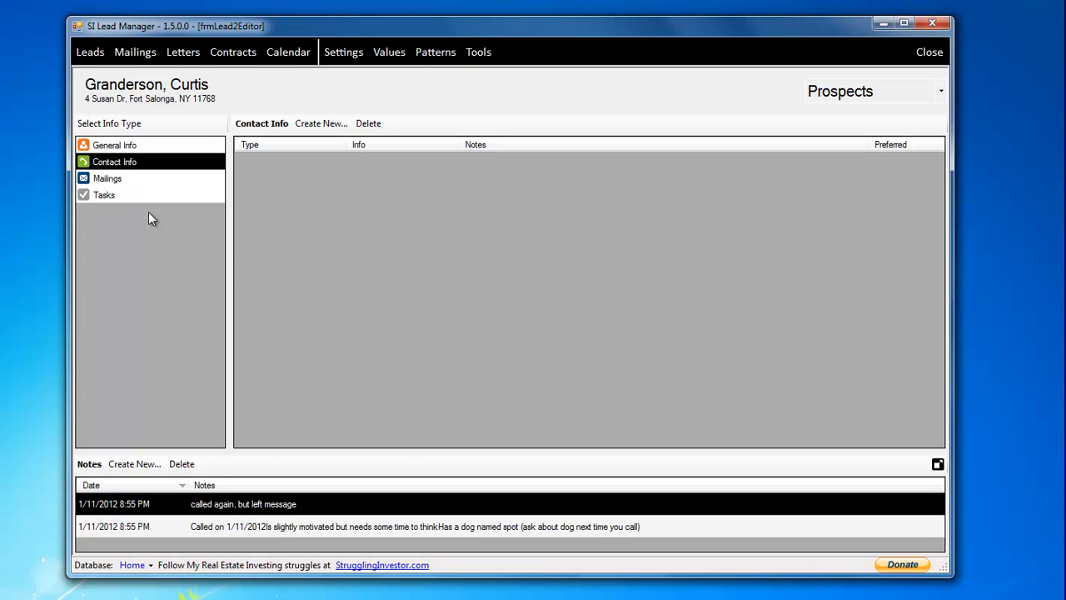
left_click(325, 123)
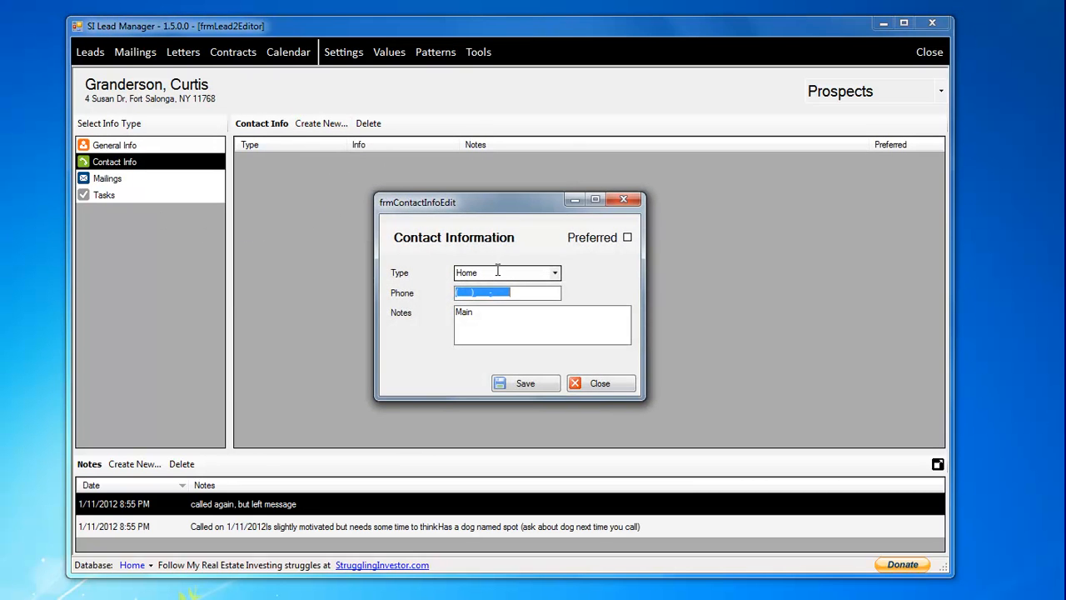
left_click(555, 275)
left_click(463, 297)
left_click(463, 293)
type("987) ")
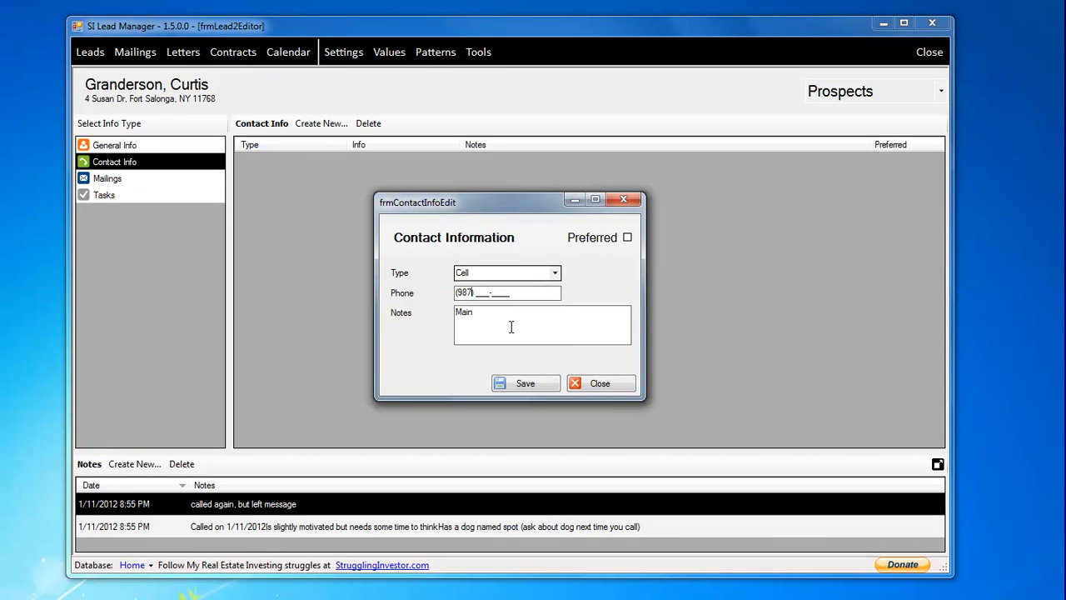
type("654-1230")
key("Tab")
left_click(512, 327)
type("- Call first")
left_click(524, 383)
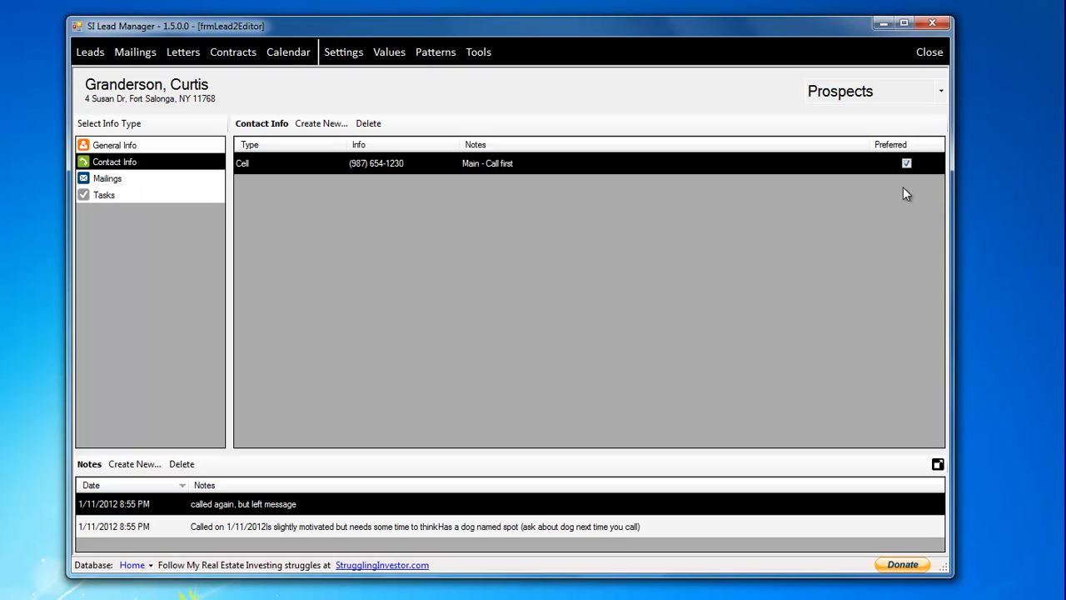
Return to the leads list and clear the name search.
left_click(88, 51)
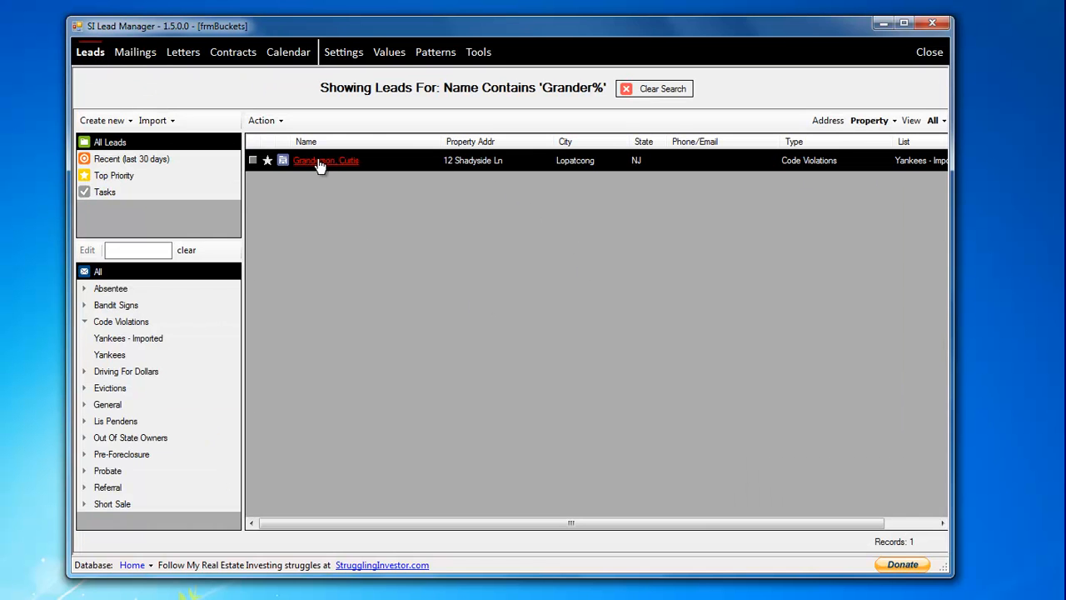
left_click(627, 88)
scroll(759, 263, "down", 1)
scroll(758, 264, "down", 5)
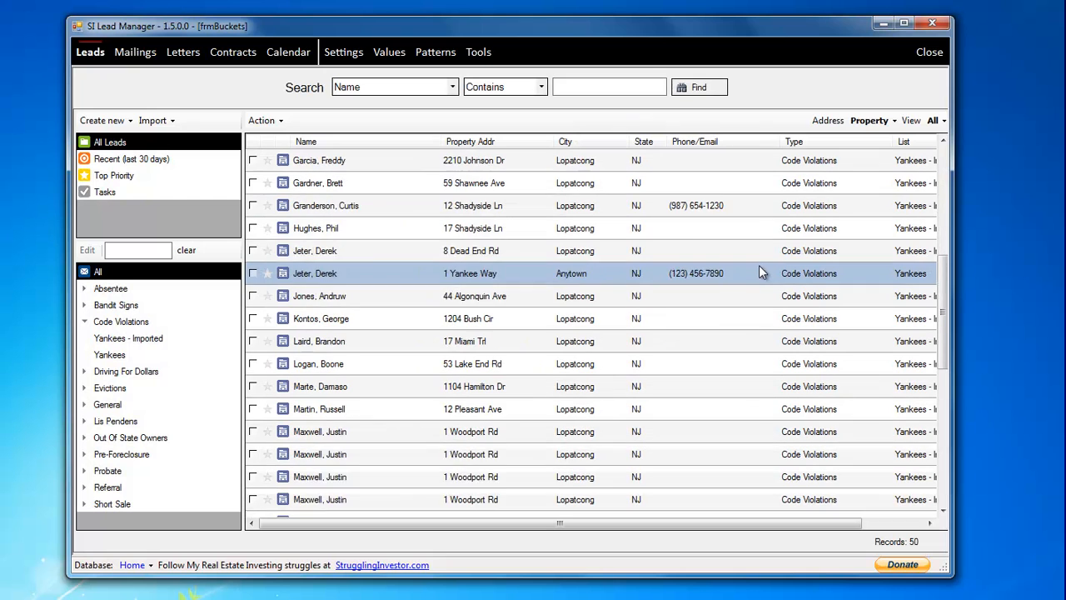
Compare the Phone/Email entries of the two leads that have phone numbers.
left_click(708, 211)
left_click(707, 273)
left_click(704, 209)
left_click(706, 276)
left_click(706, 204)
left_click(709, 274)
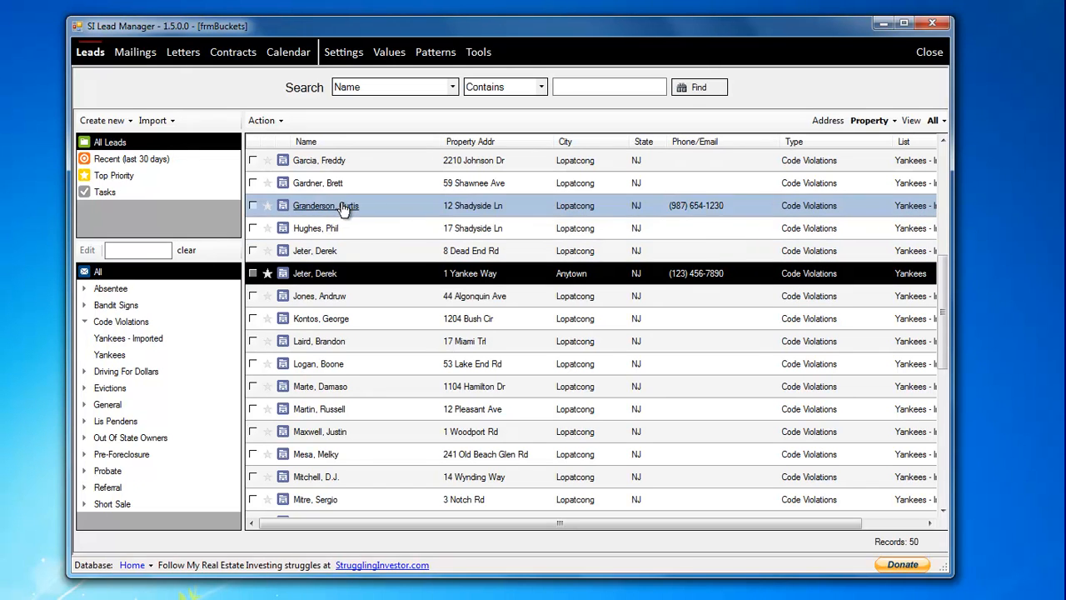
Reopen the record of the lead whose cell number was just added.
double_click(417, 210)
left_click_drag(547, 25, 570, 21)
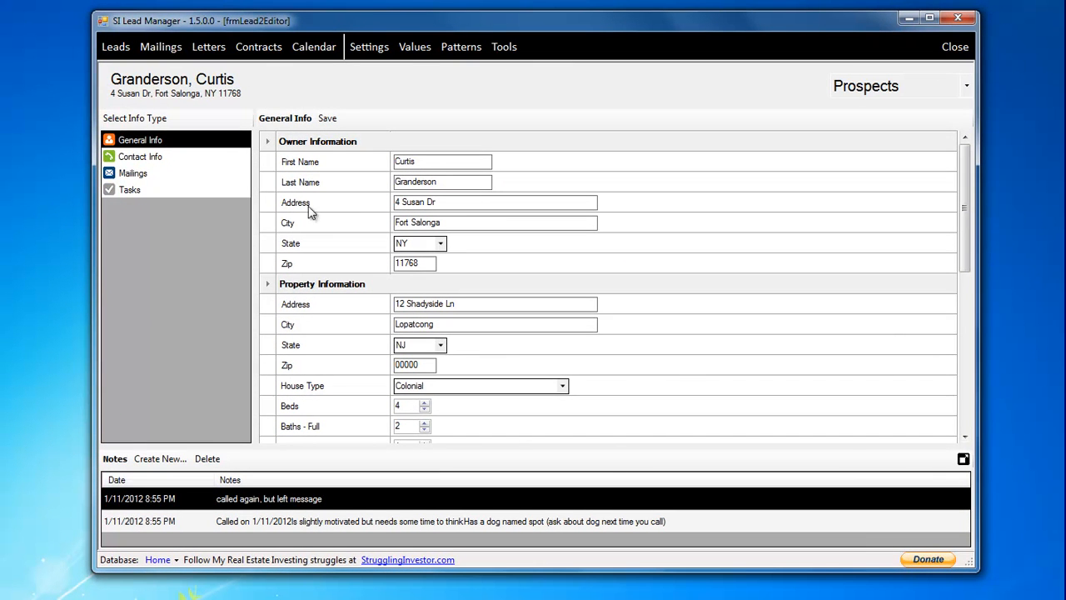
Create a new task for the lead with the action Make Offer and the location "From phone".
left_click(181, 174)
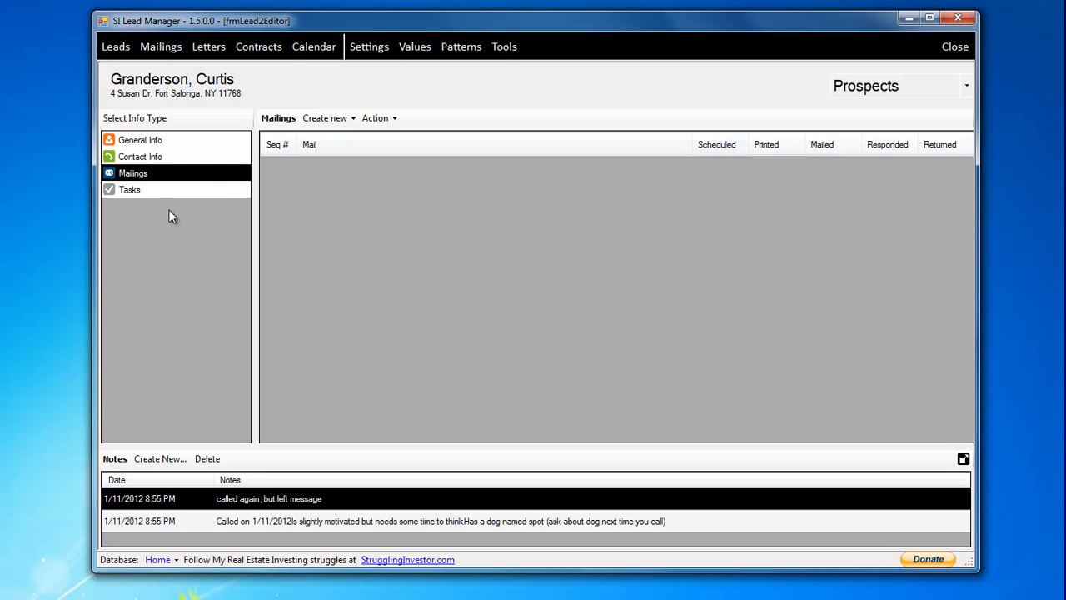
left_click(150, 191)
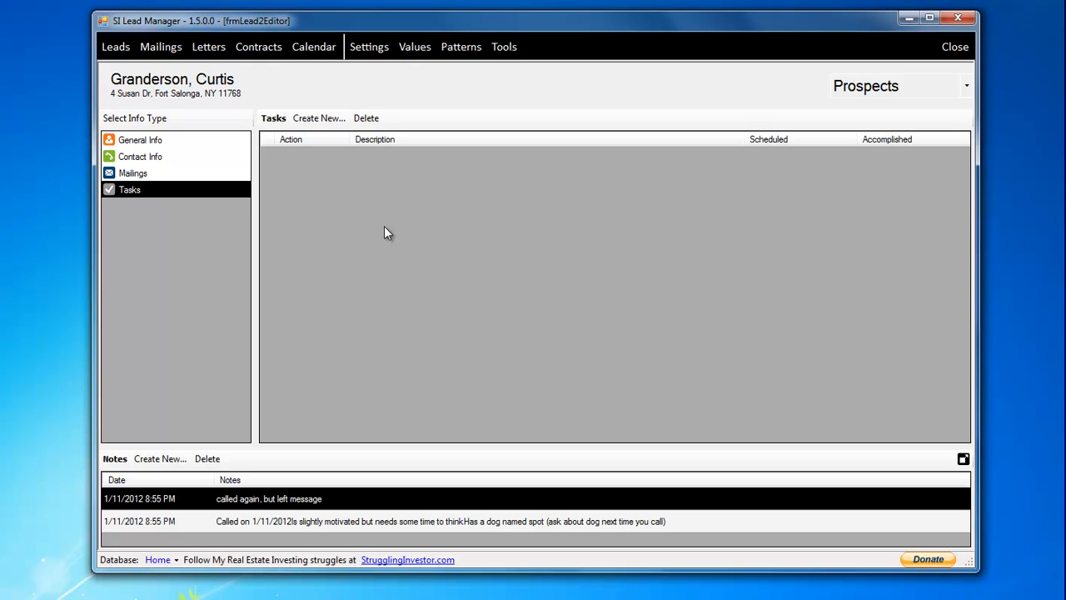
left_click(319, 119)
left_click_drag(214, 64, 556, 107)
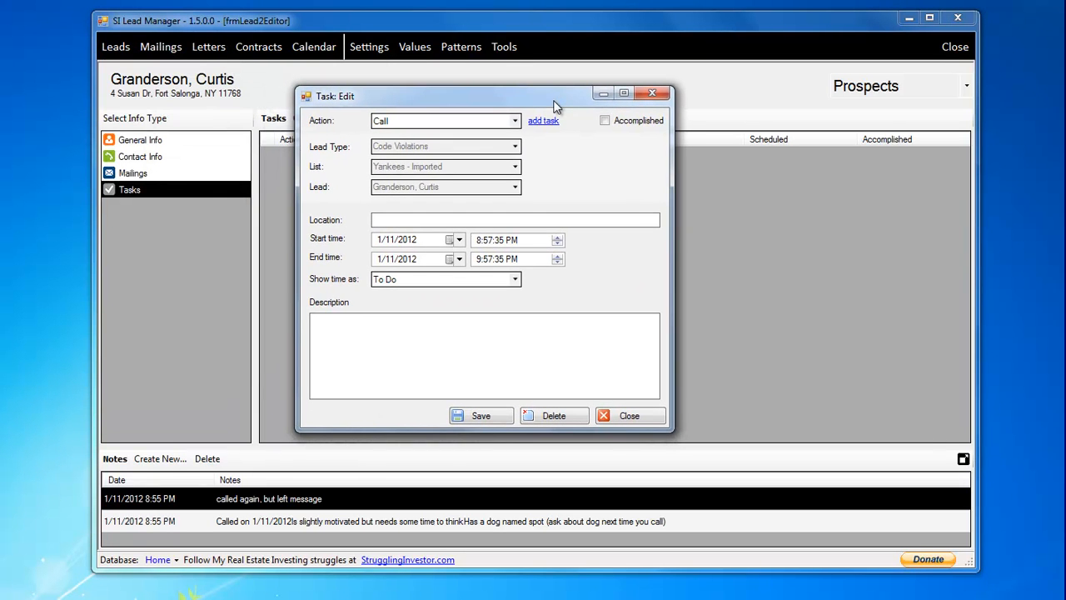
left_click(516, 121)
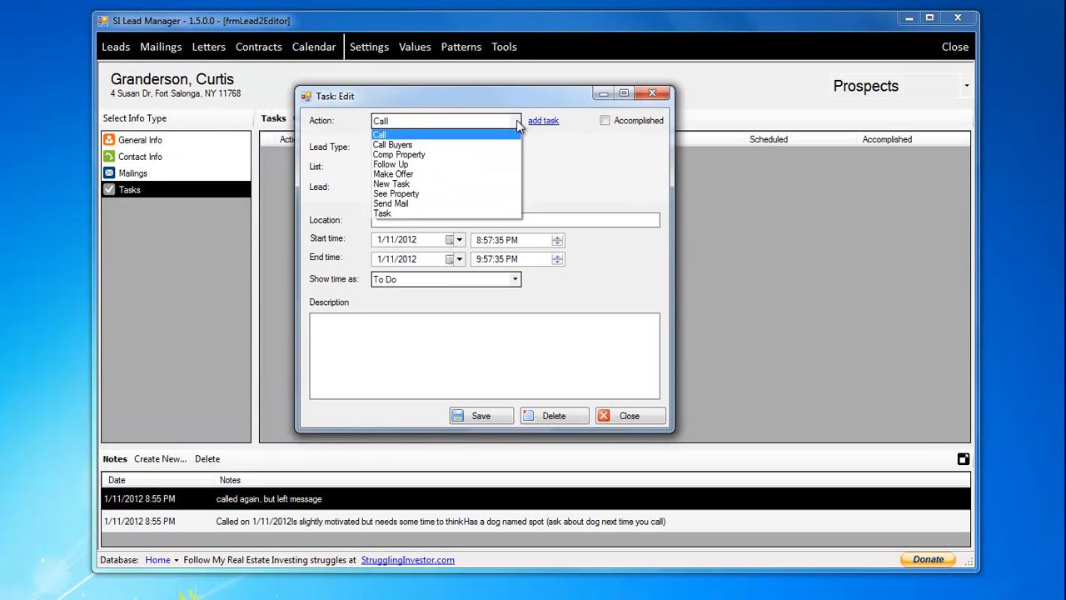
left_click(484, 174)
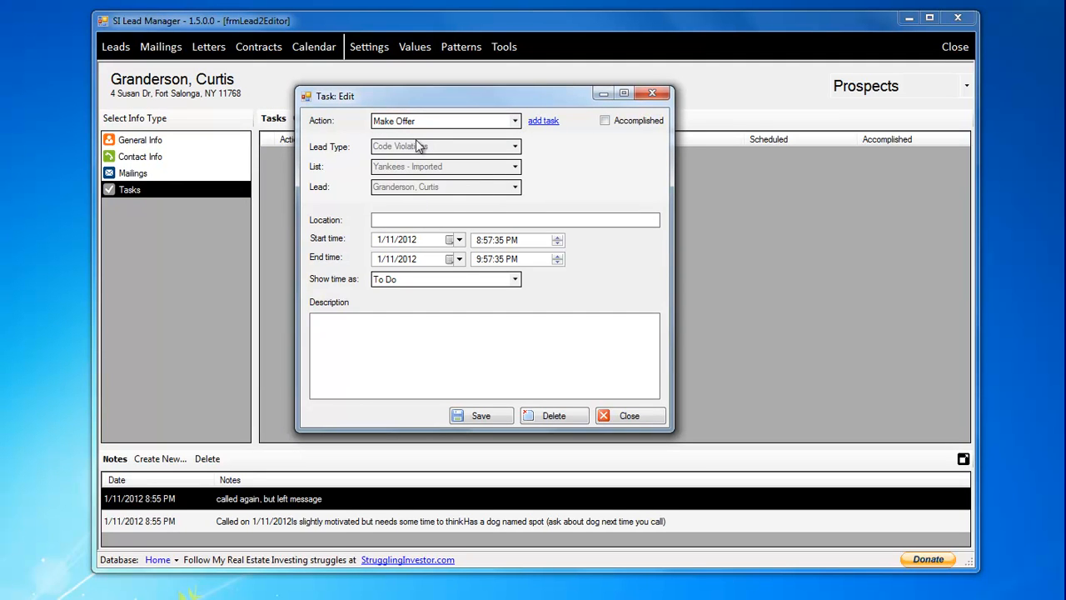
left_click(407, 221)
type("From phone")
Schedule the task for 1/13/2012 from 6:00 PM to 6:30 PM.
left_click(458, 240)
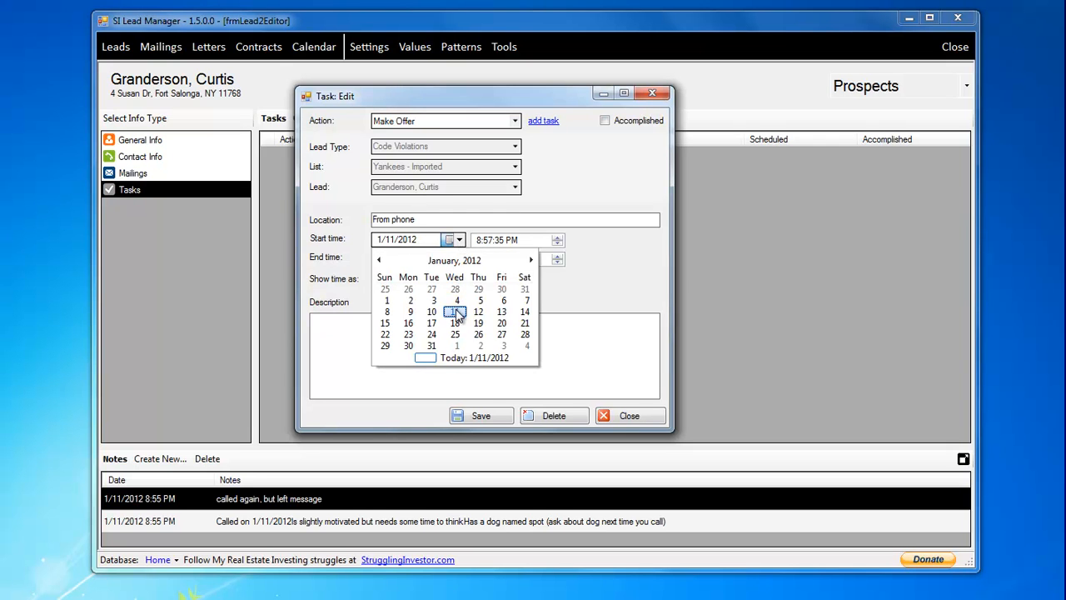
left_click(502, 312)
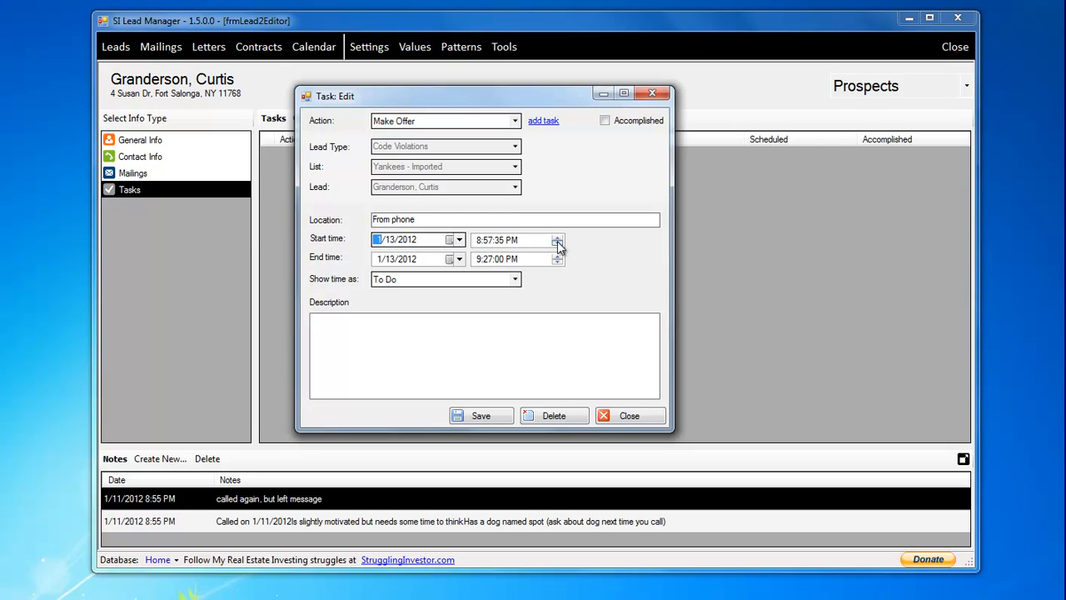
left_click(482, 241)
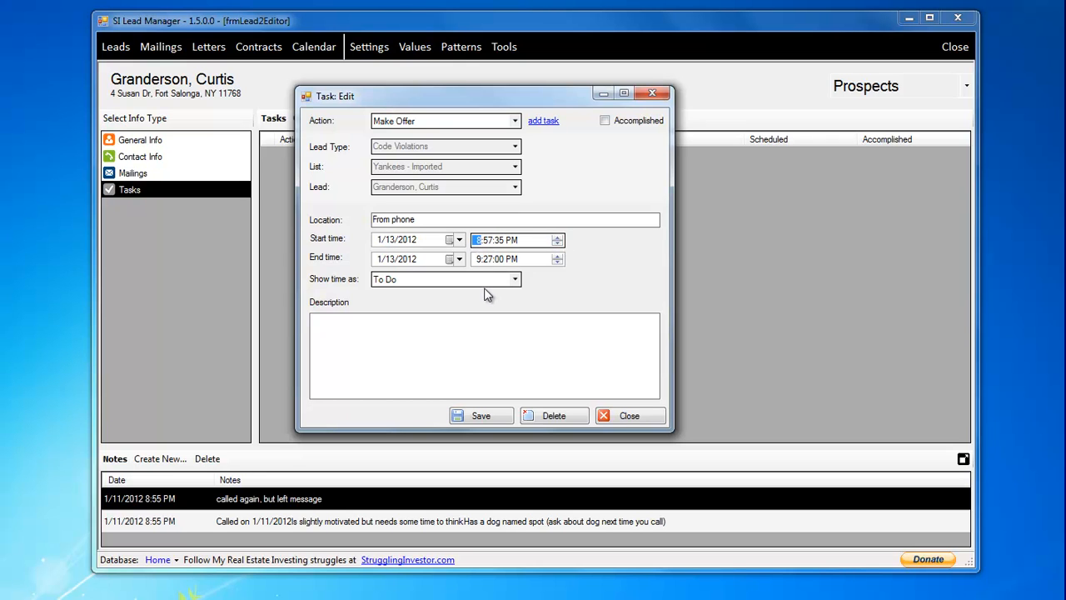
type("600")
key("Tab")
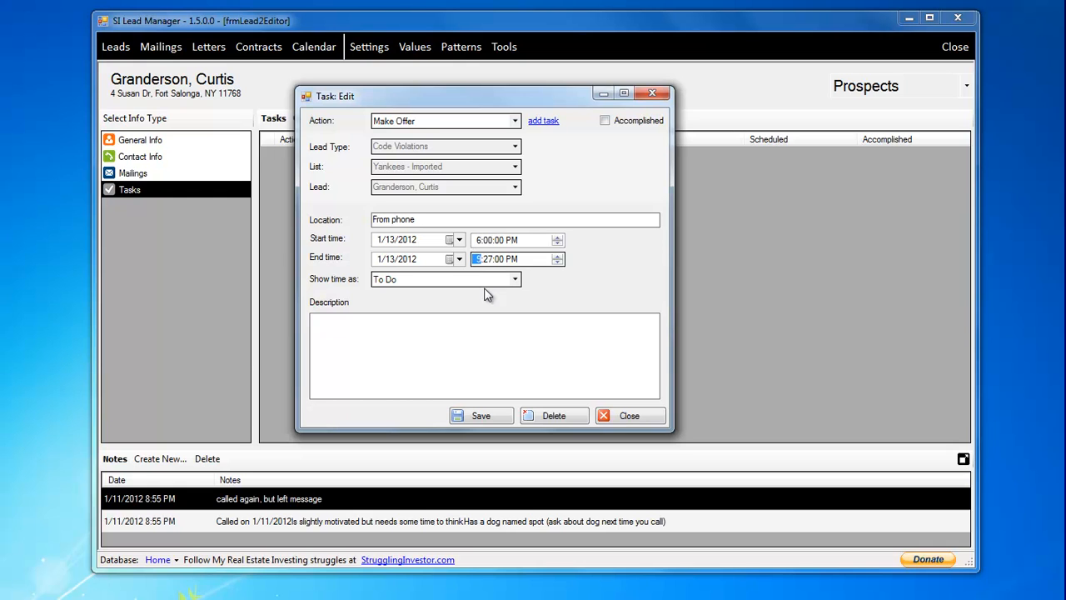
key("Tab")
left_click(490, 260)
type("30")
Describe the task as "Make offer to" followed by the lead's first name, and save it.
left_click(516, 317)
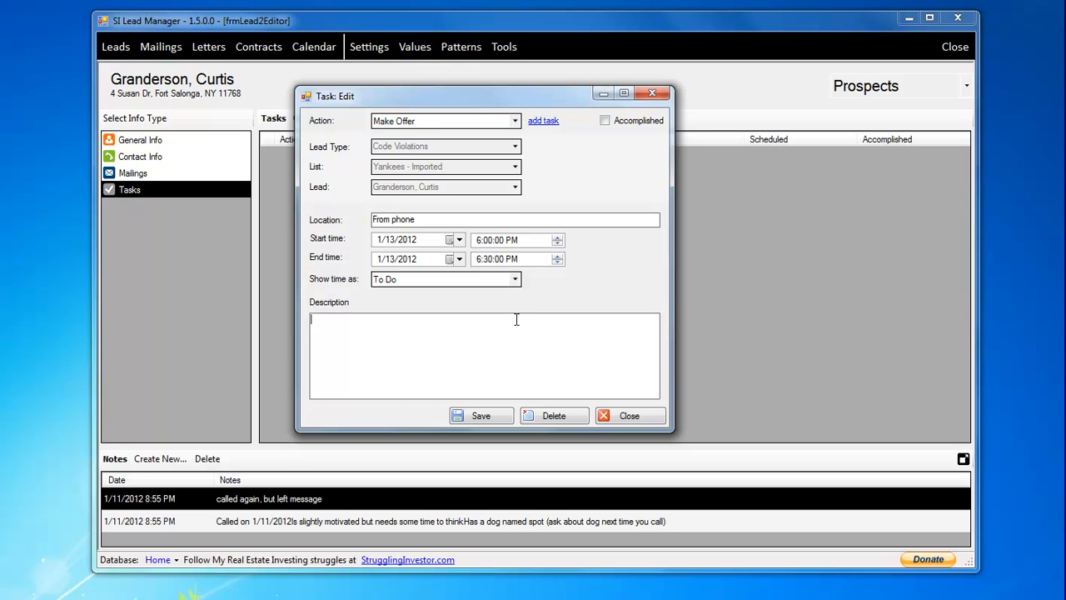
left_click(515, 282)
left_click(515, 283)
type("Make offer to curtis")
left_click(502, 421)
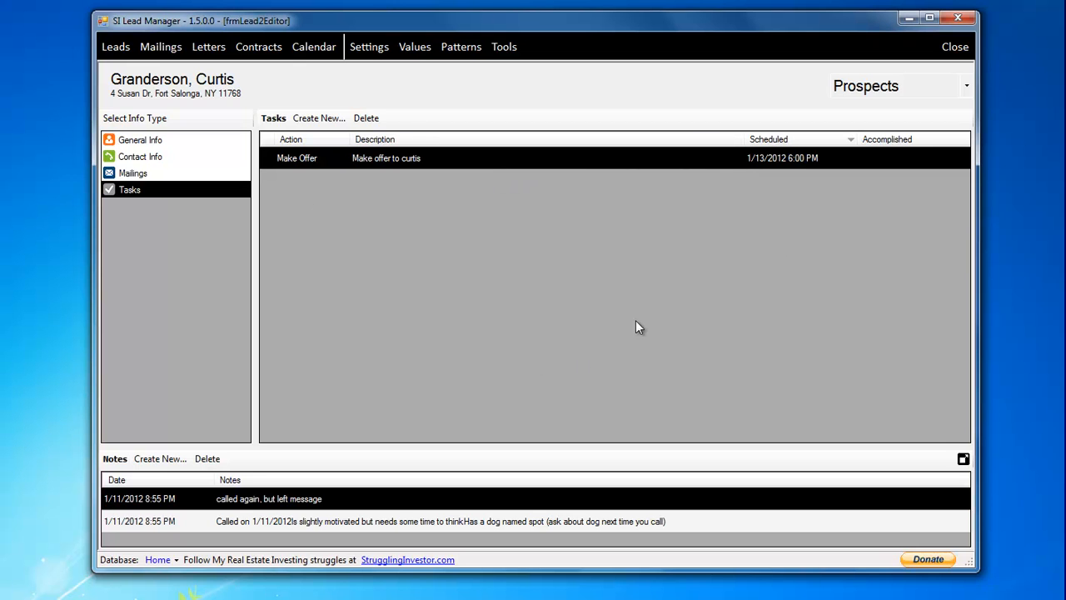
Close the lead record and view the task list across all leads.
left_click(955, 47)
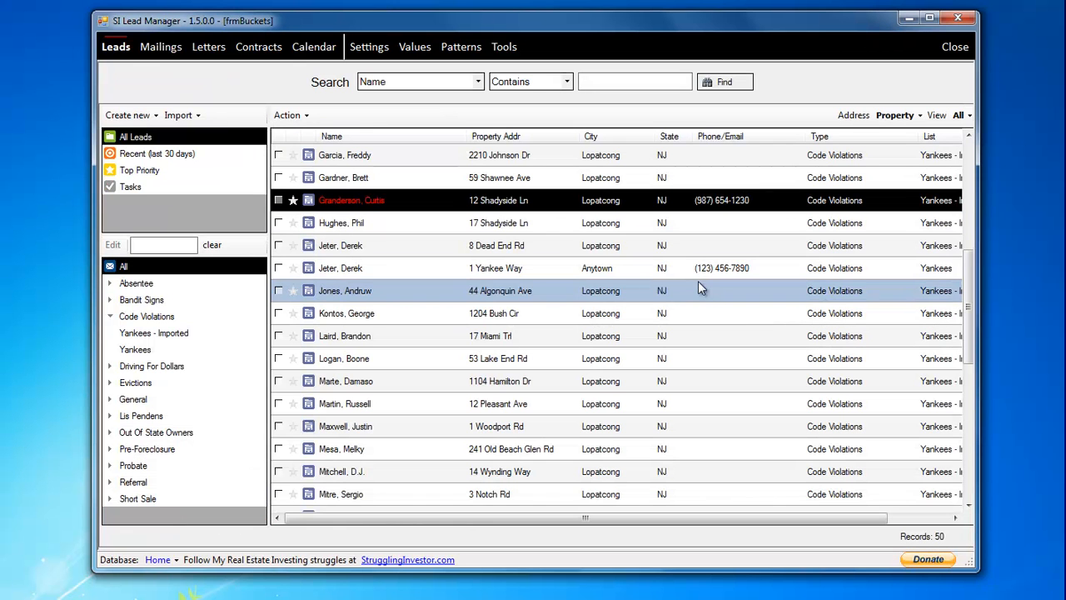
left_click(206, 183)
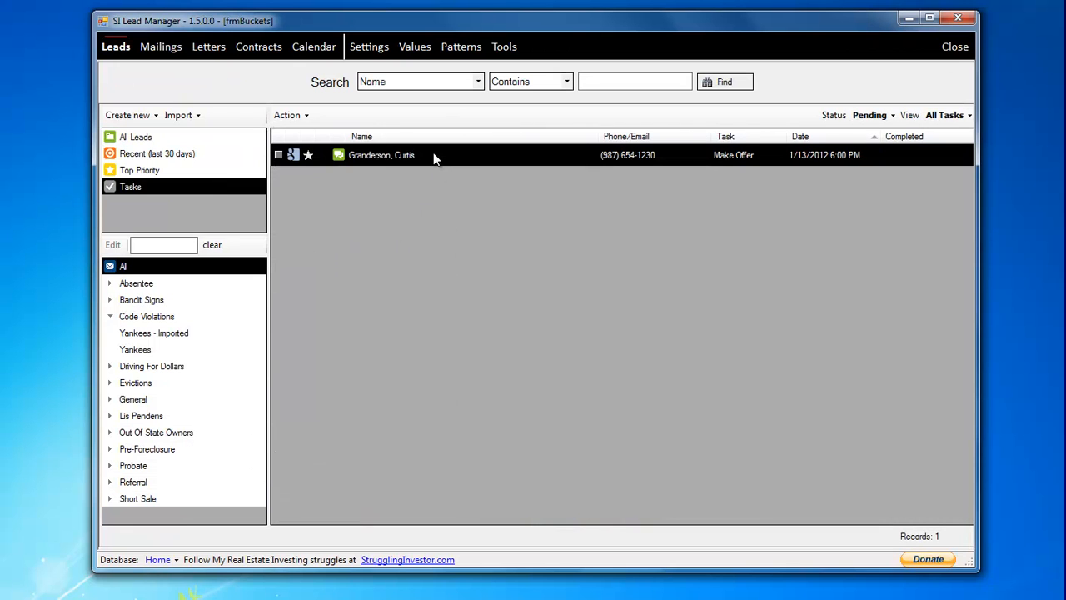